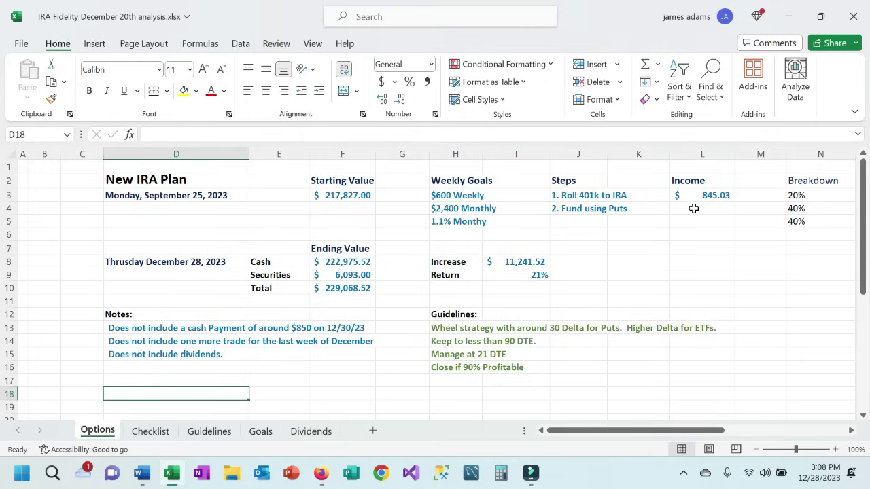
Step: Examine the New IRA Plan's September start date, December end date and starting value on the Options sheet
click(143, 180)
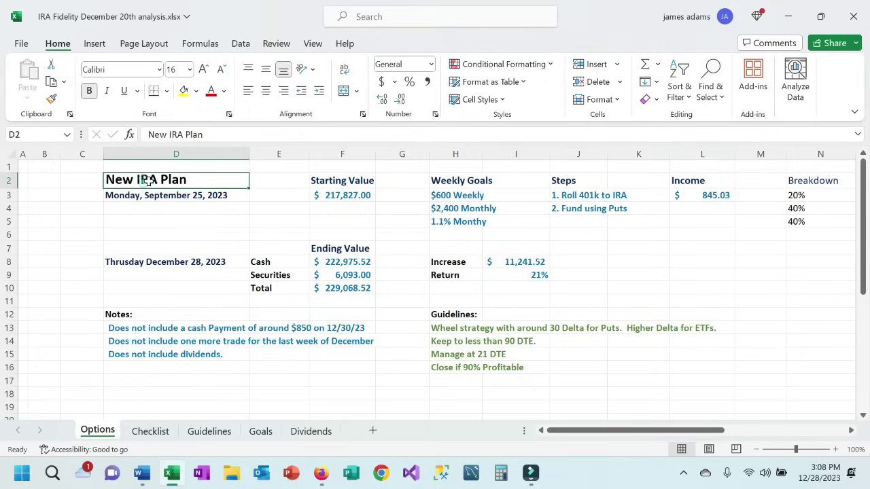
click(202, 195)
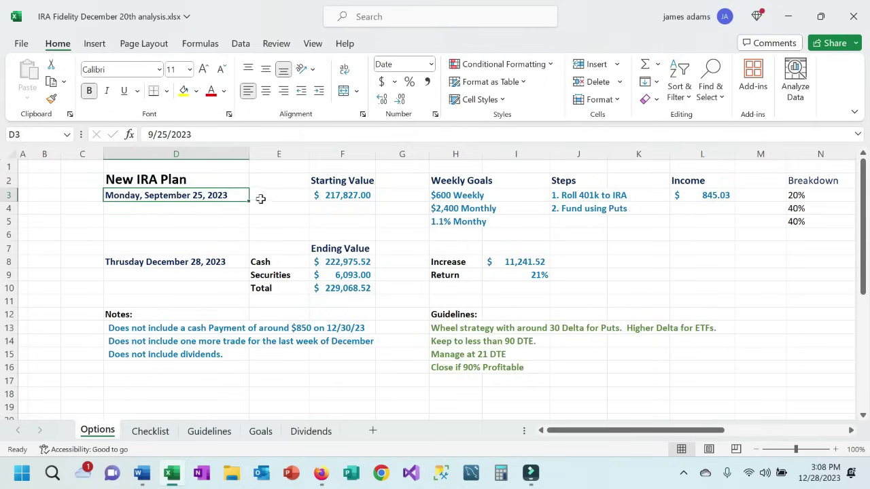
click(356, 194)
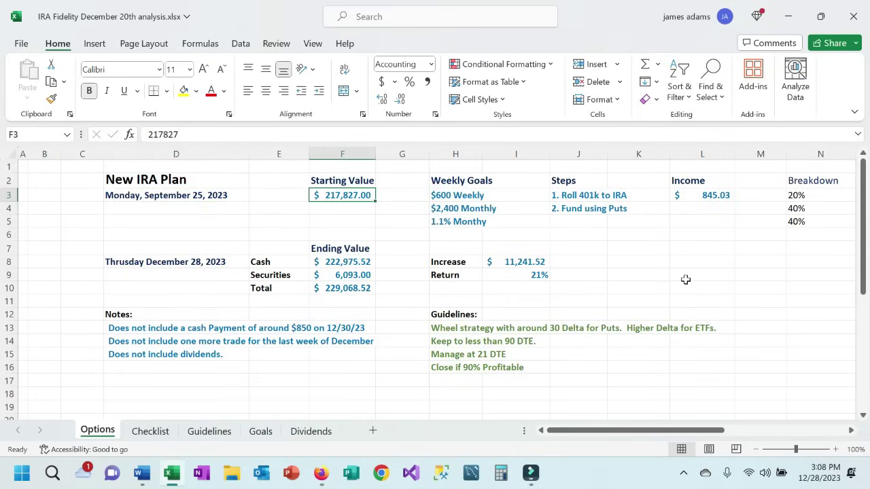
drag(140, 270, 149, 263)
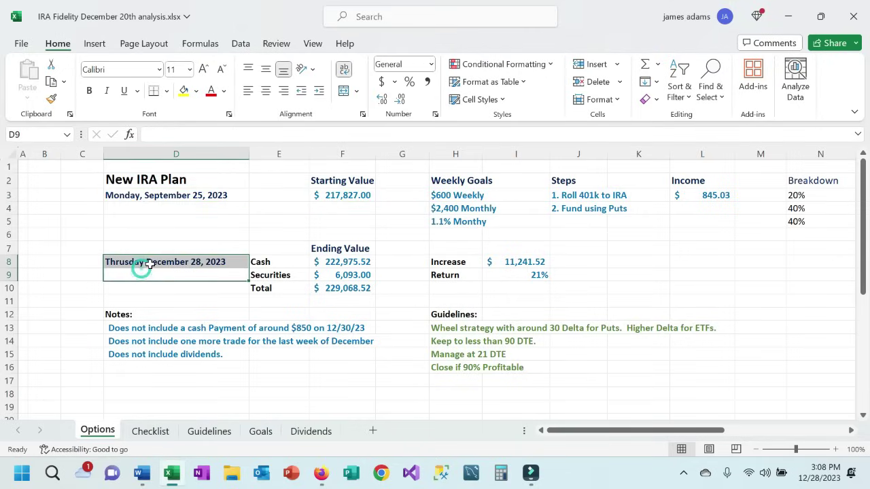
click(149, 263)
click(169, 288)
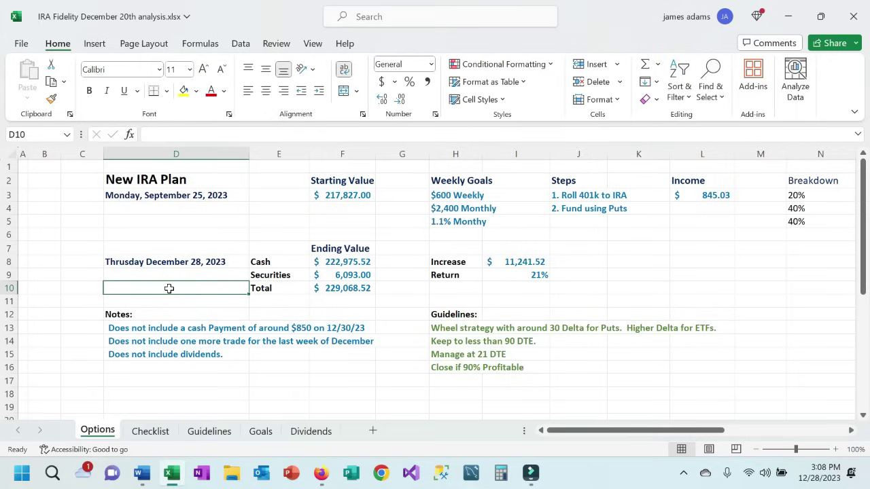
click(346, 195)
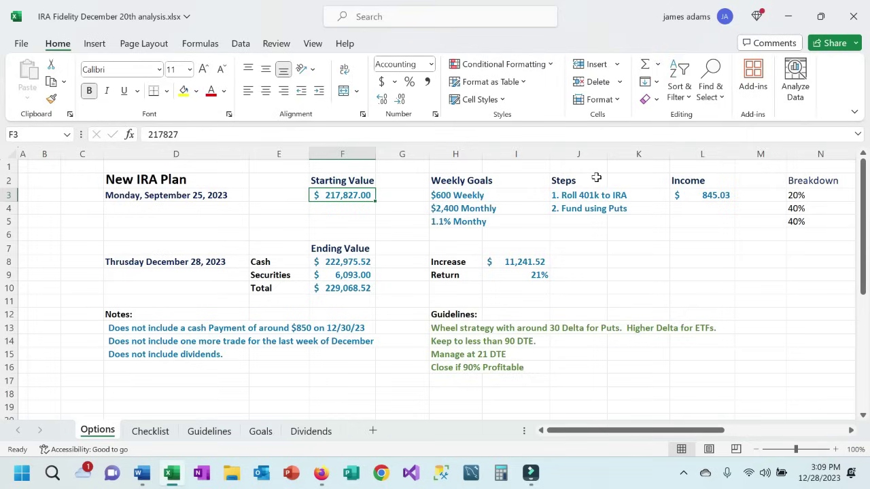
Step: Examine the weekly and monthly income goals, the two plan steps and the income figure
click(463, 197)
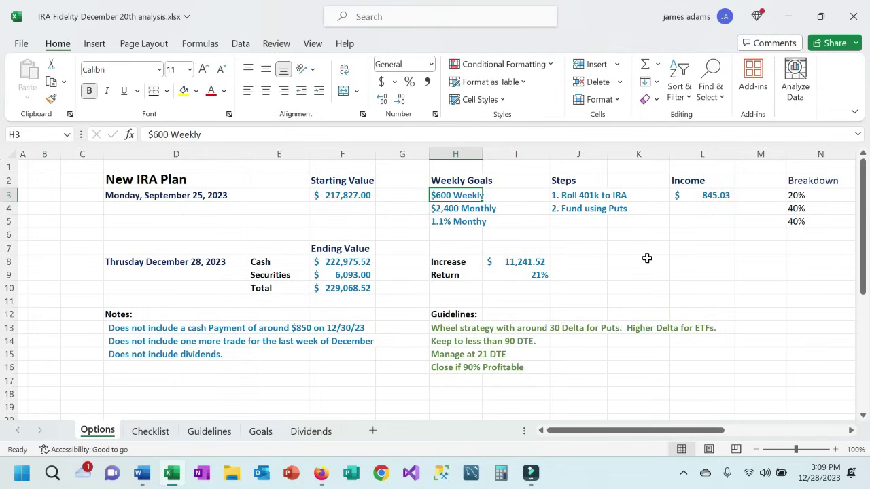
click(464, 201)
click(442, 211)
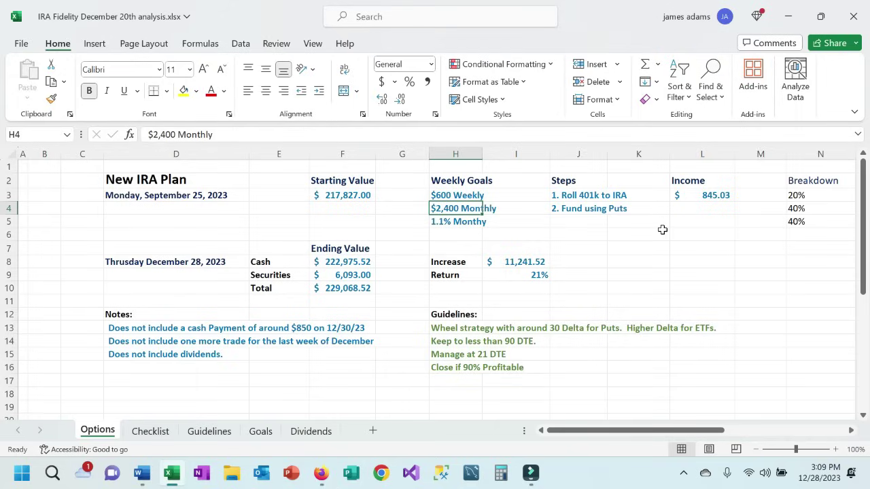
click(605, 195)
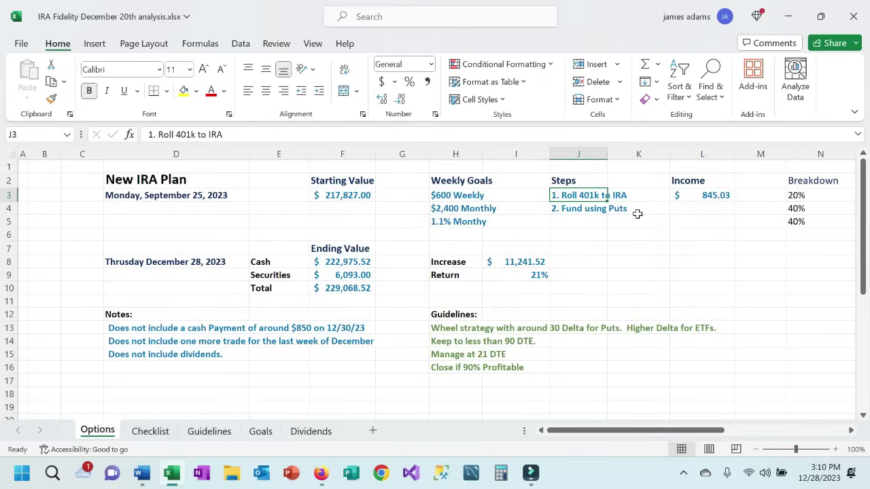
click(601, 207)
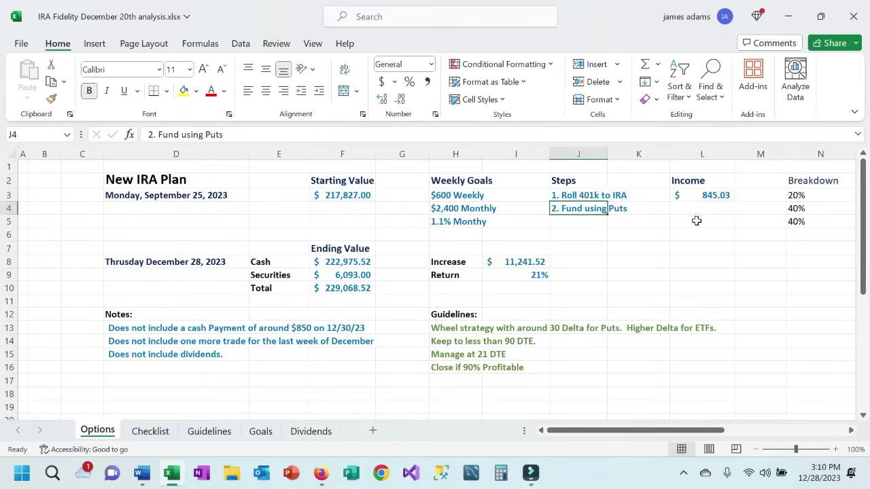
click(709, 195)
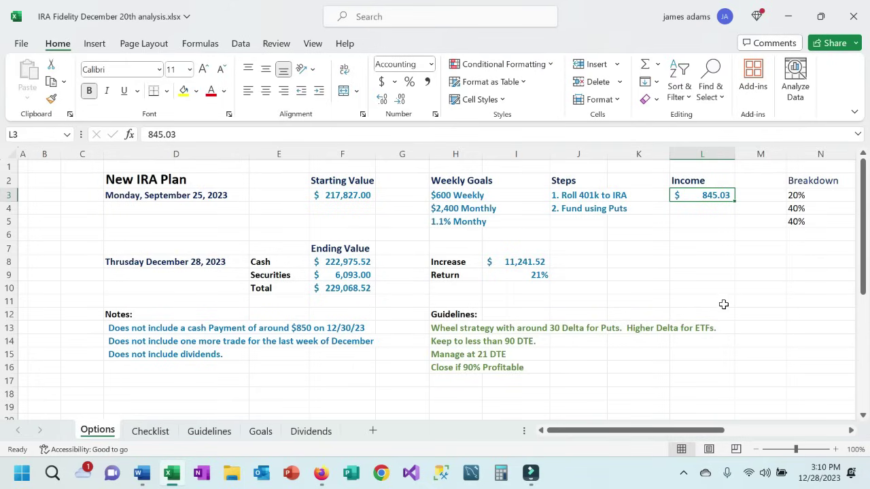
Step: Examine the allocation breakdown with its amounts and funds, including the SCHD amount and the Other category
drag(631, 431, 666, 430)
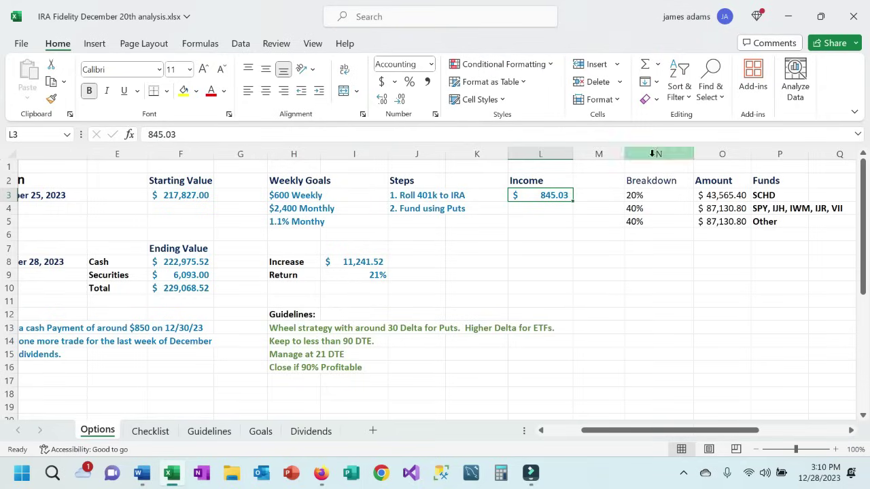
click(721, 196)
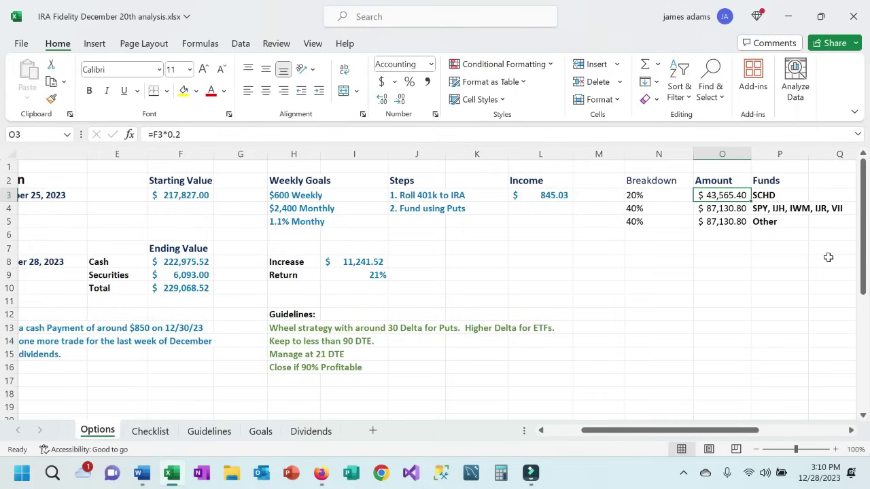
click(788, 223)
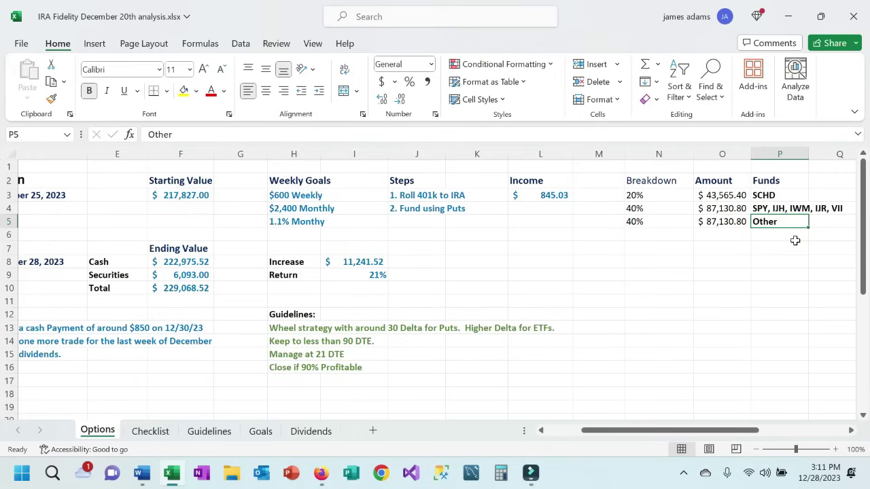
Step: Examine the ending cash, securities and total values, and the formulas behind the increase and return
click(563, 430)
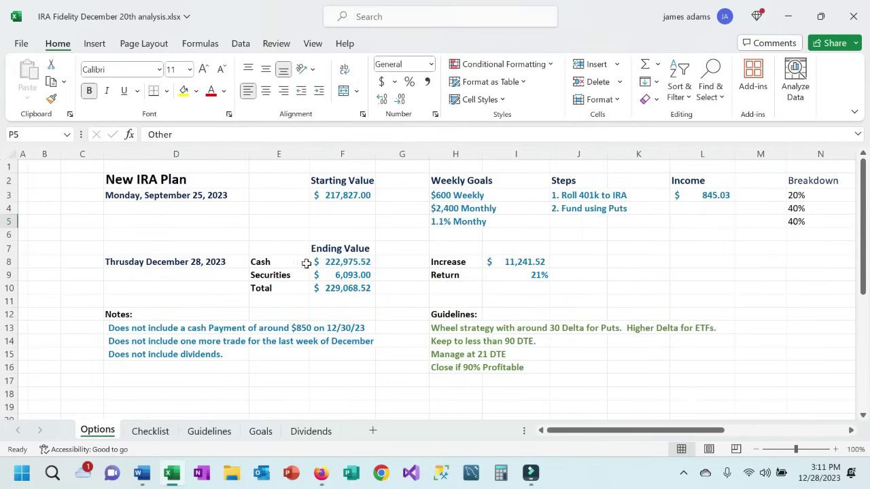
click(347, 262)
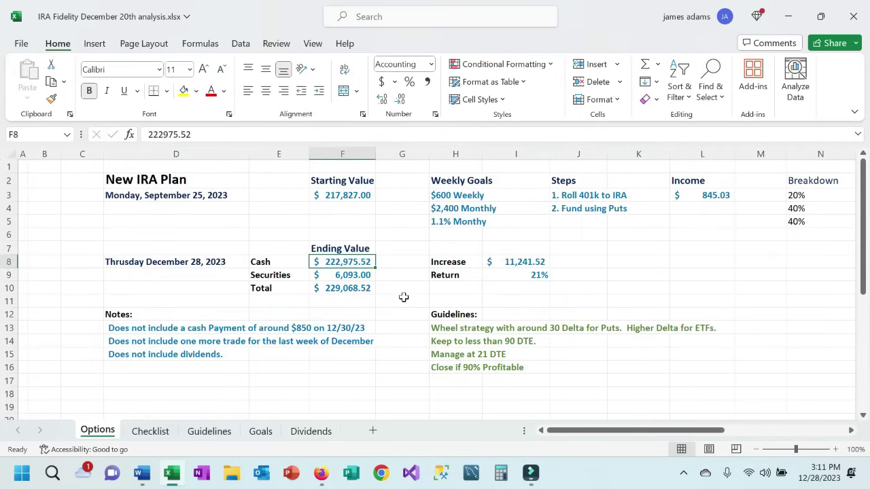
click(352, 273)
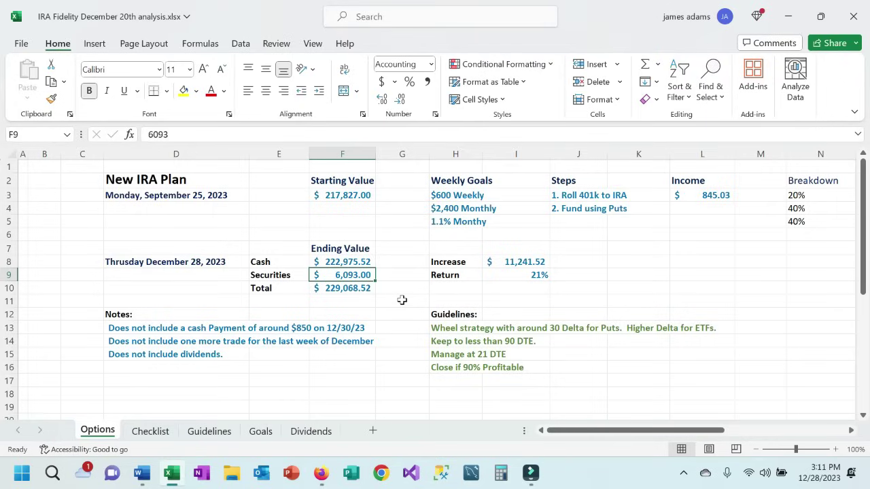
click(344, 289)
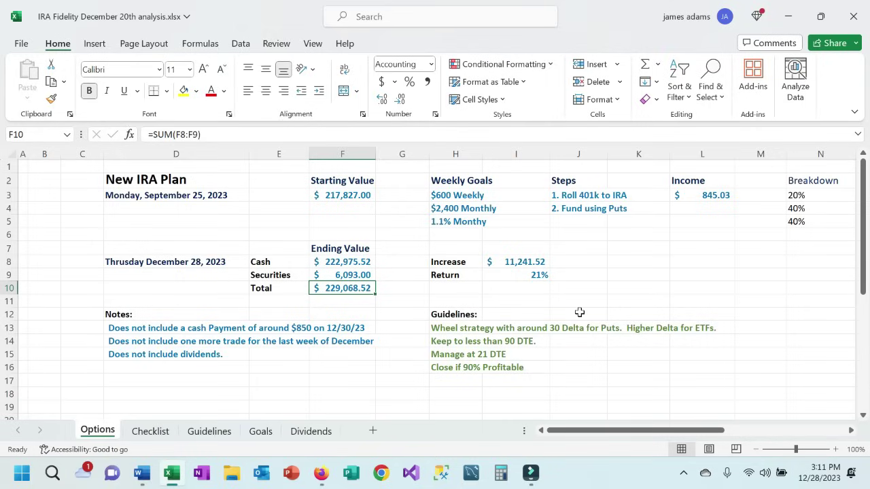
click(519, 262)
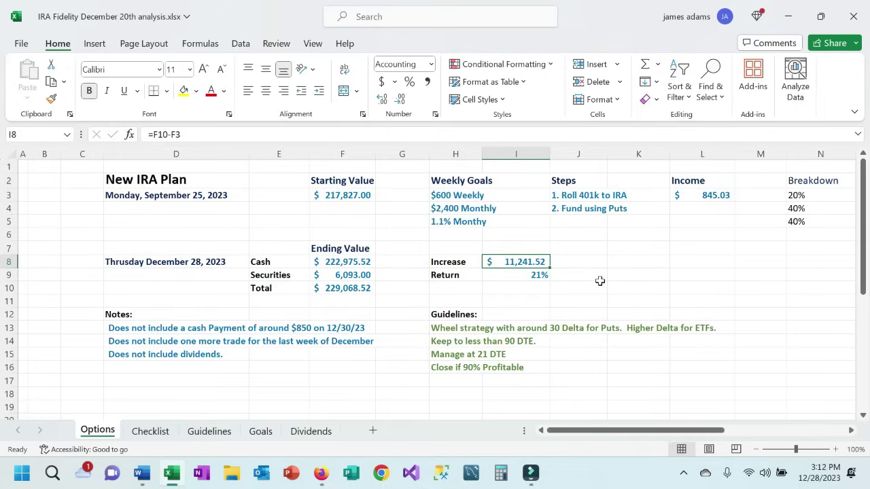
click(491, 275)
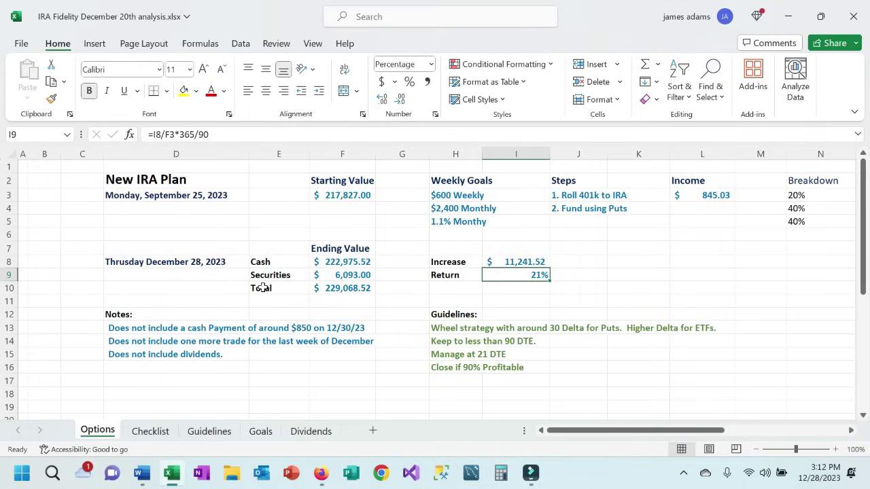
Step: Review the three notes on excluded payments, trades and dividends against the securities value and the return
click(155, 329)
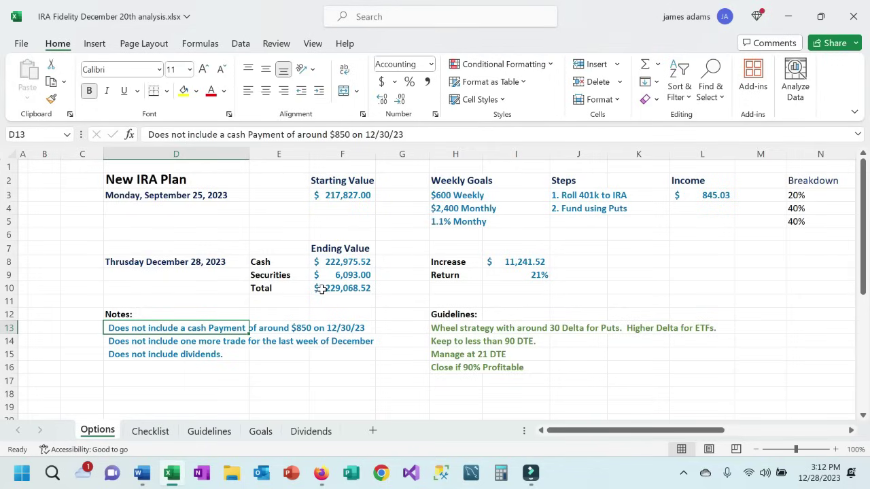
click(153, 341)
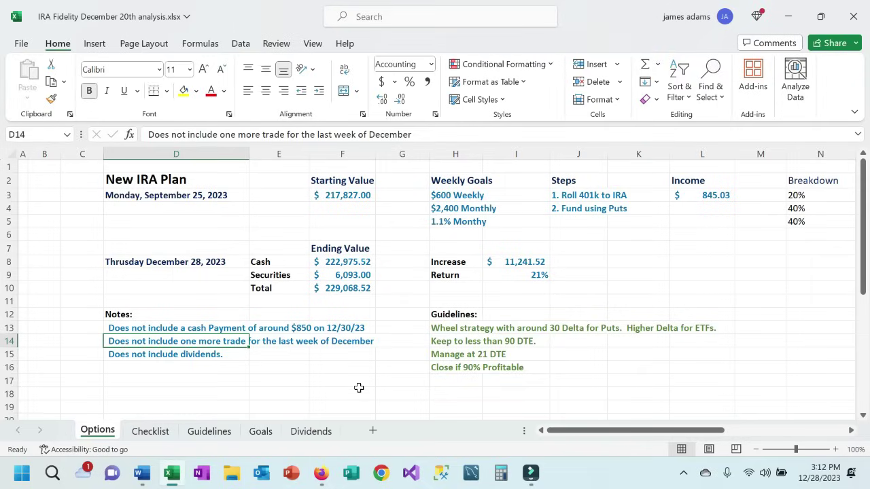
click(538, 274)
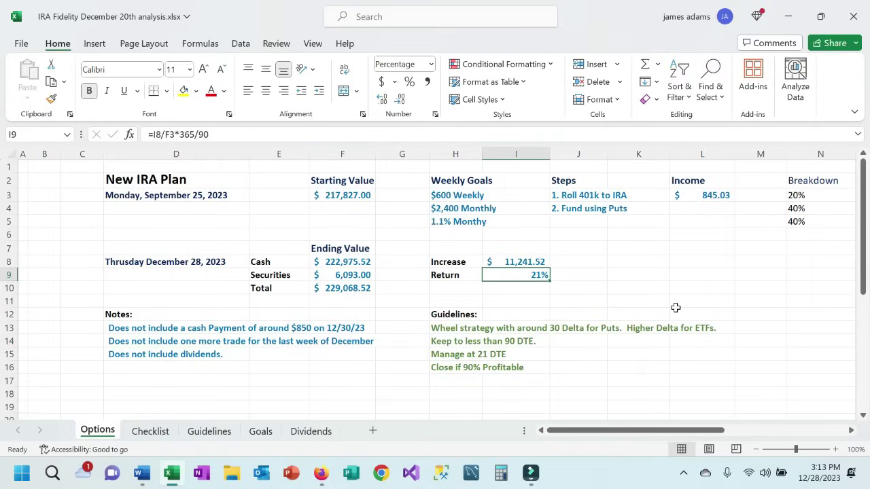
click(143, 354)
click(337, 274)
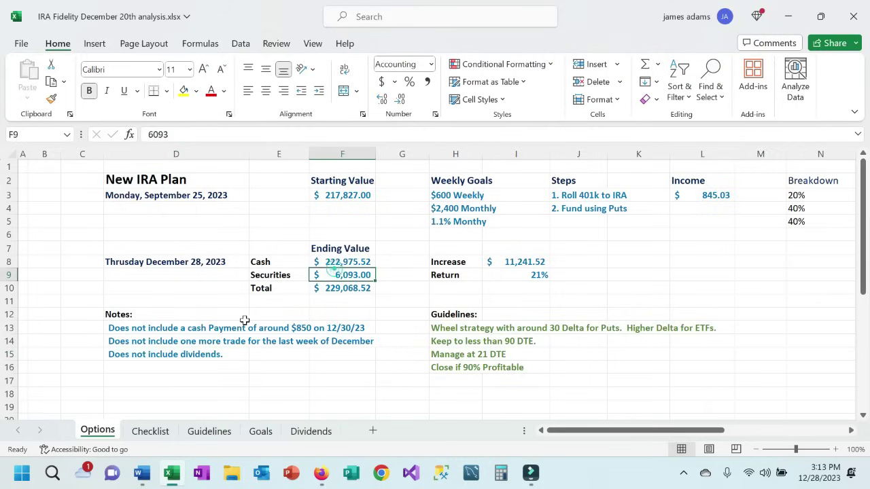
click(140, 354)
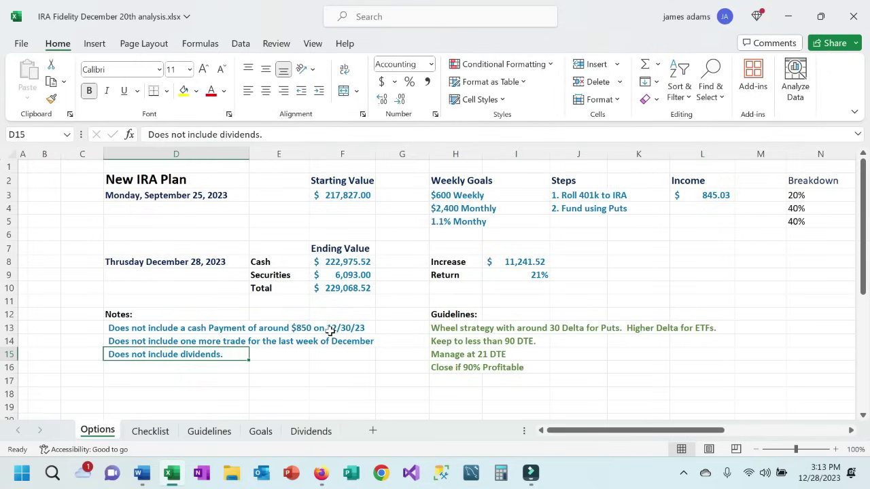
click(537, 274)
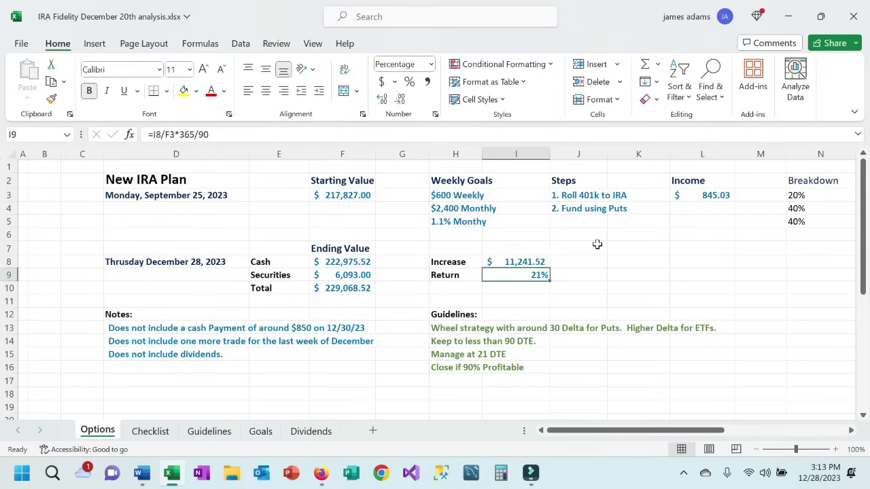
Step: Add 1000 to the Increase formula in I8, making it =F10-F3+1000
click(530, 260)
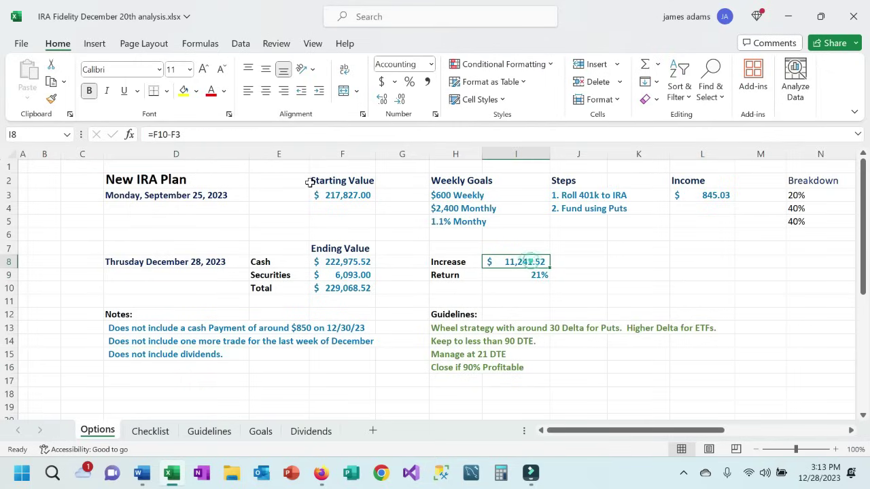
click(190, 133)
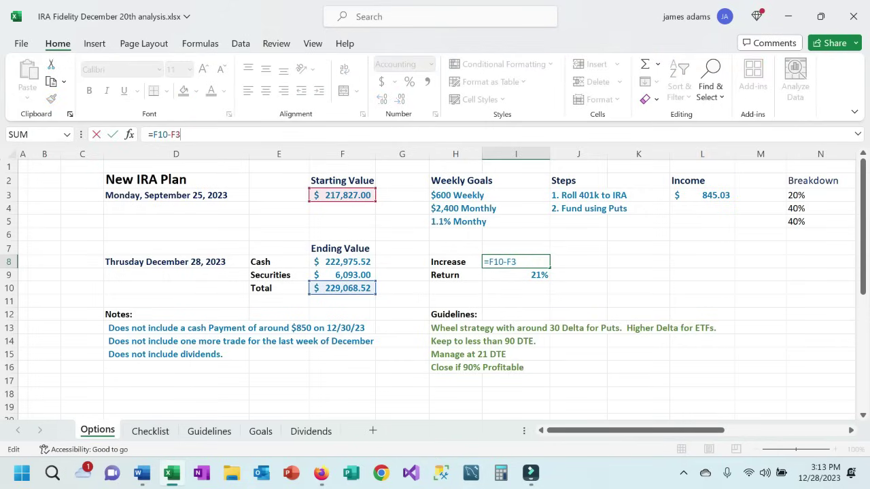
text(+1000)
key(Return)
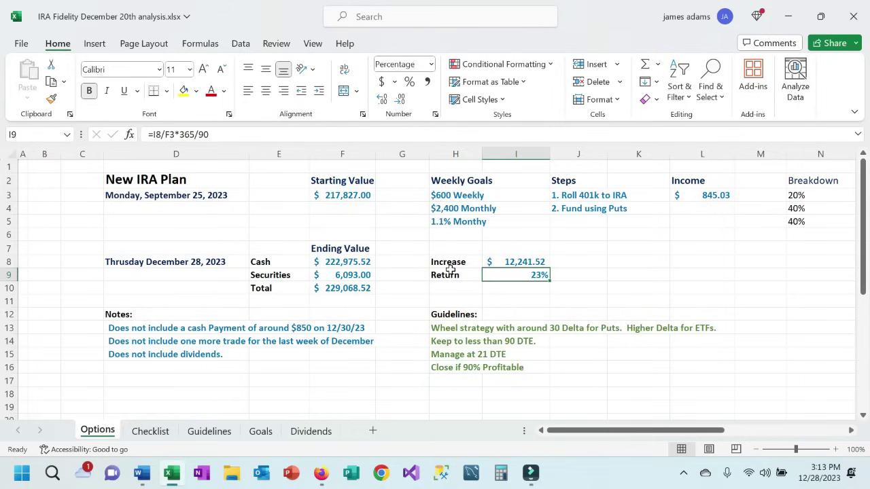
click(506, 262)
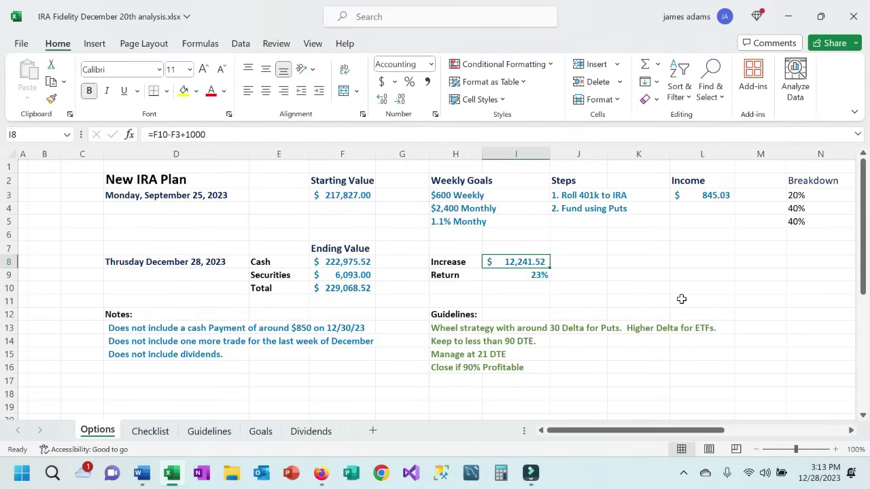
Step: Review the four trading guidelines on the wheel strategy, maximum DTE, management point and profit-based closing
click(472, 327)
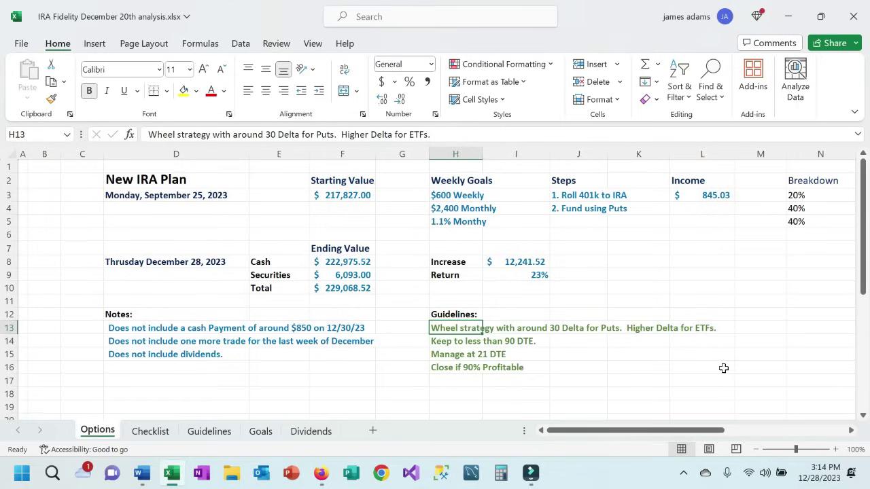
click(452, 341)
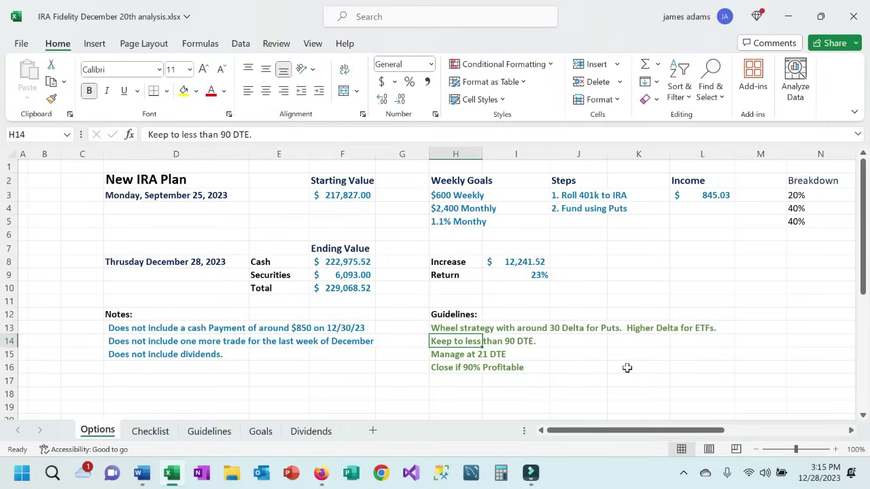
click(450, 352)
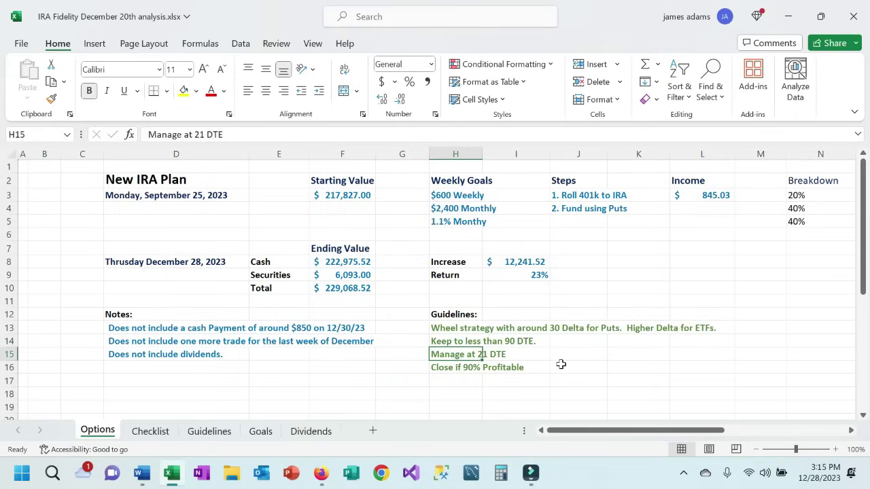
click(503, 390)
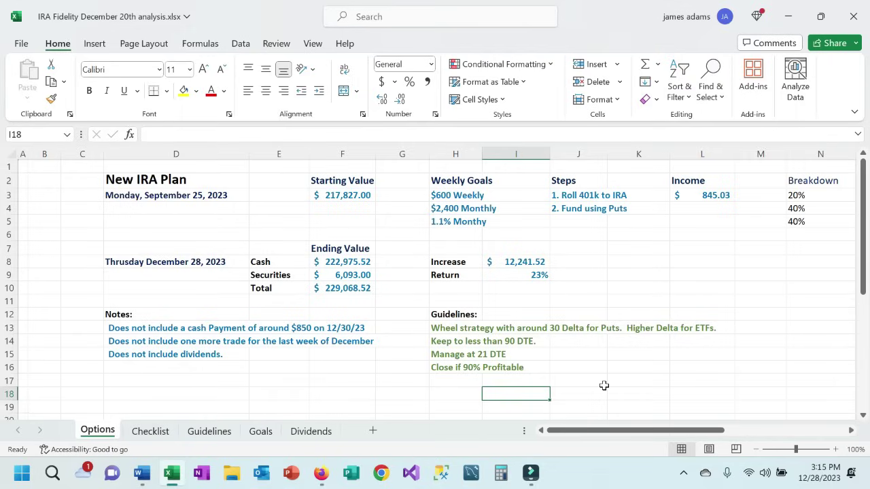
click(450, 366)
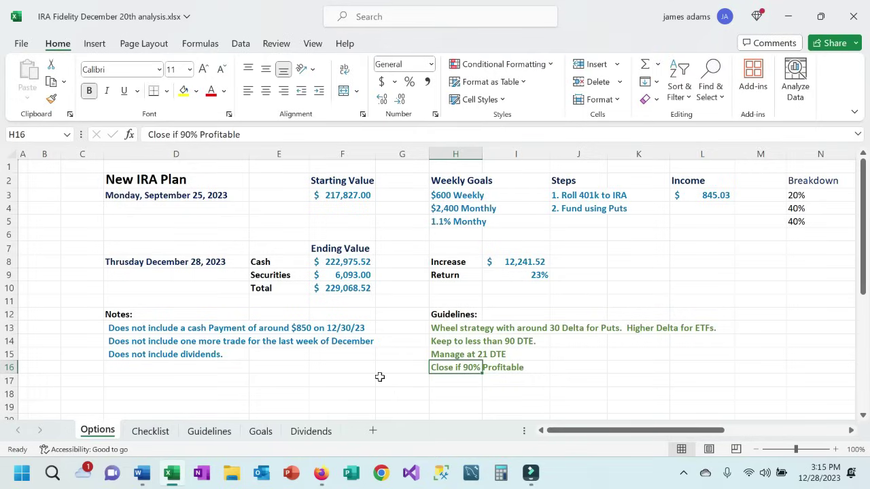
Step: Switch to Firefox and review the Fidelity option summary's positions from BBY through PLTR, covering strategy, expiration, strike, requirements and unrealized gain
click(320, 473)
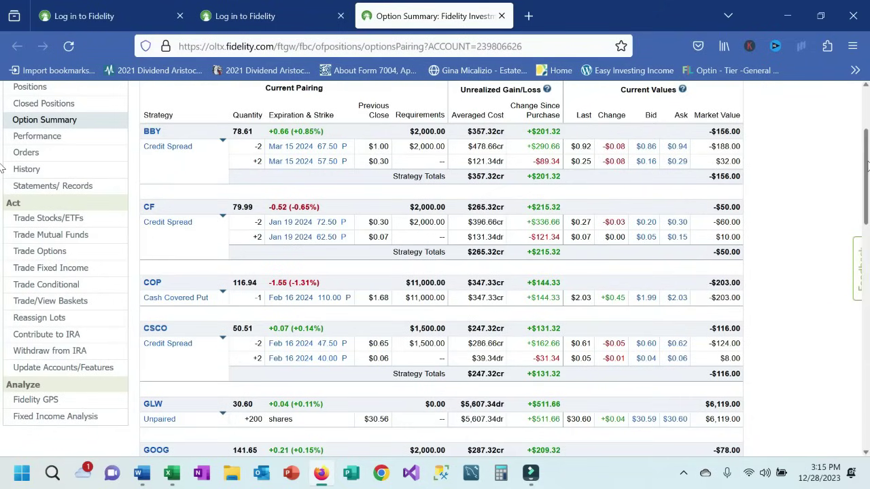
click(866, 162)
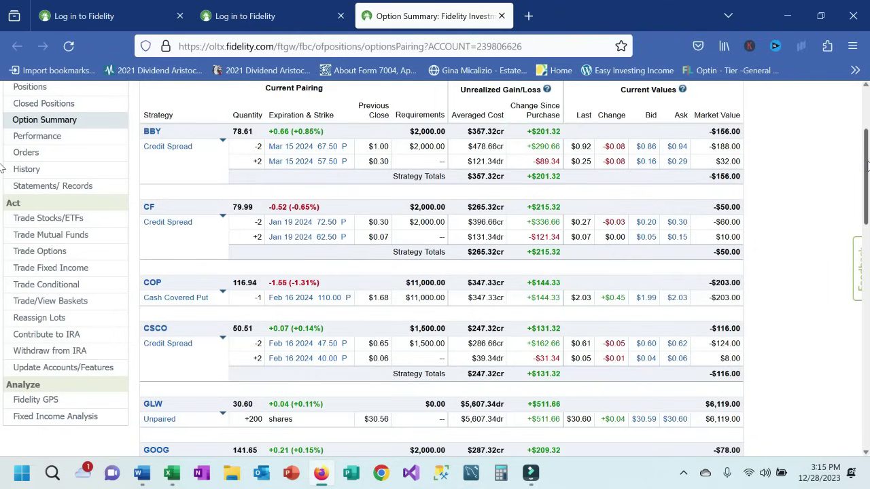
drag(865, 163, 866, 165)
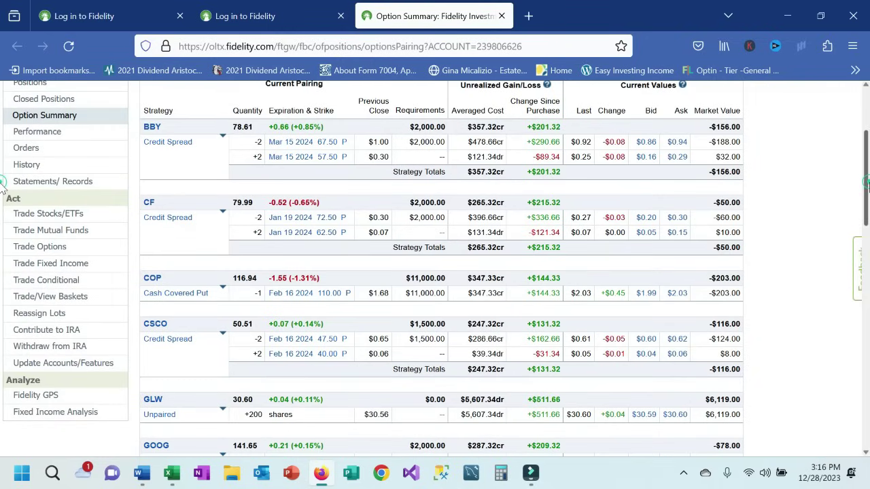
scroll(865, 193, down, 1)
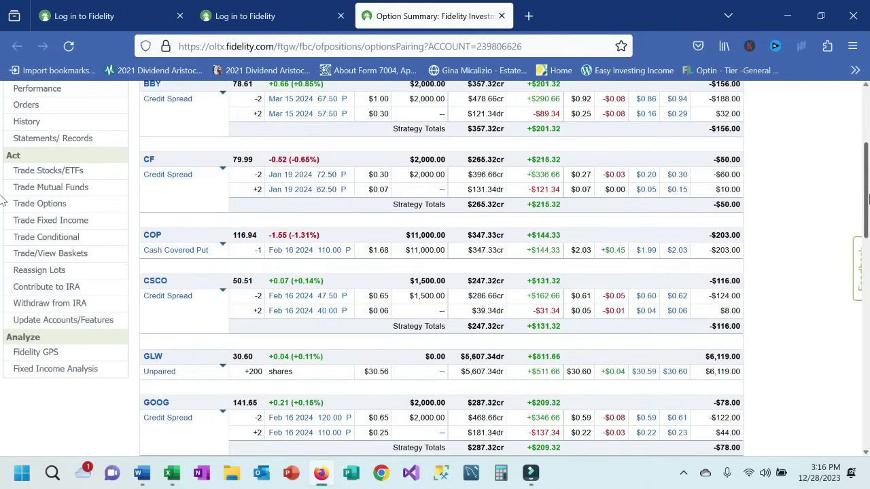
drag(868, 197, 869, 236)
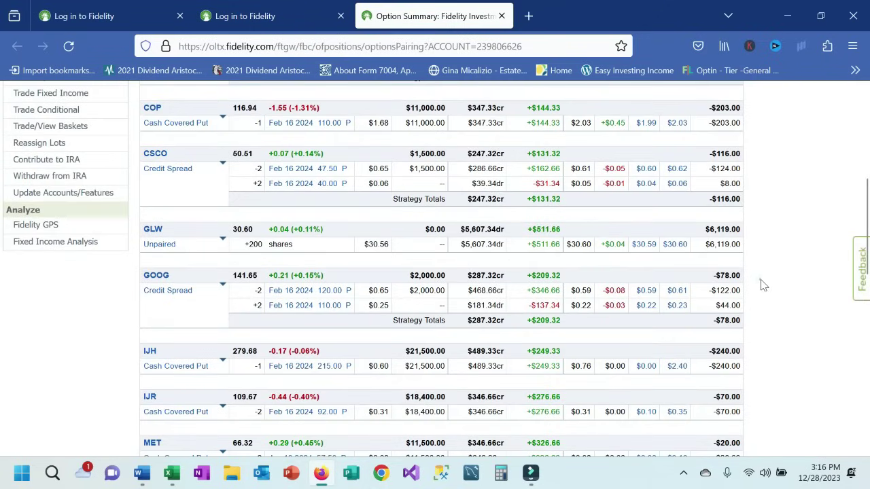
scroll(777, 310, down, 3)
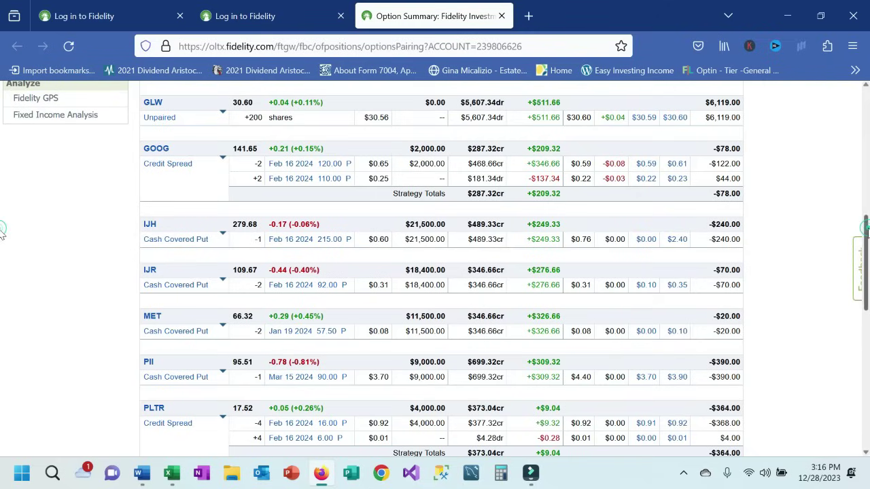
scroll(3, 239, down, 1)
scroll(3, 240, down, 2)
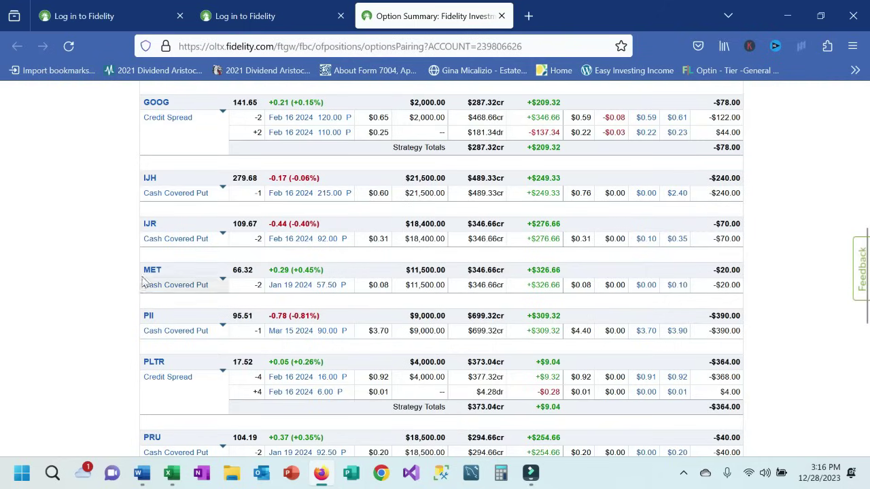
click(581, 274)
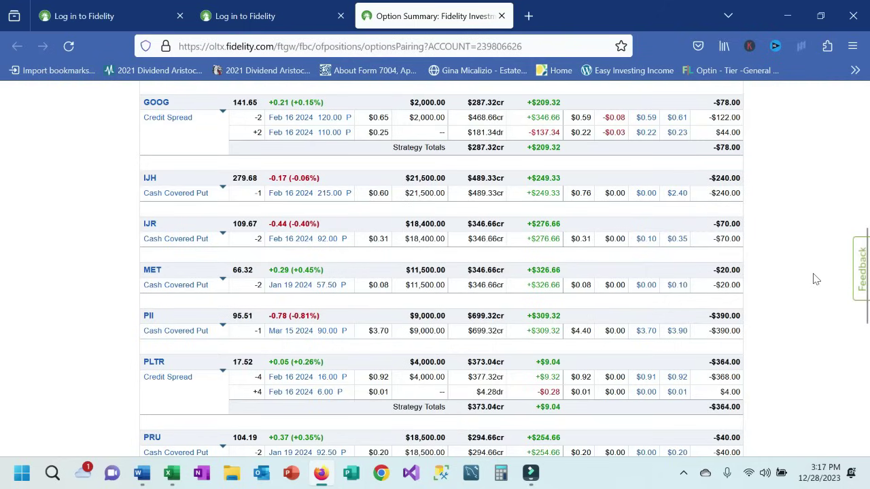